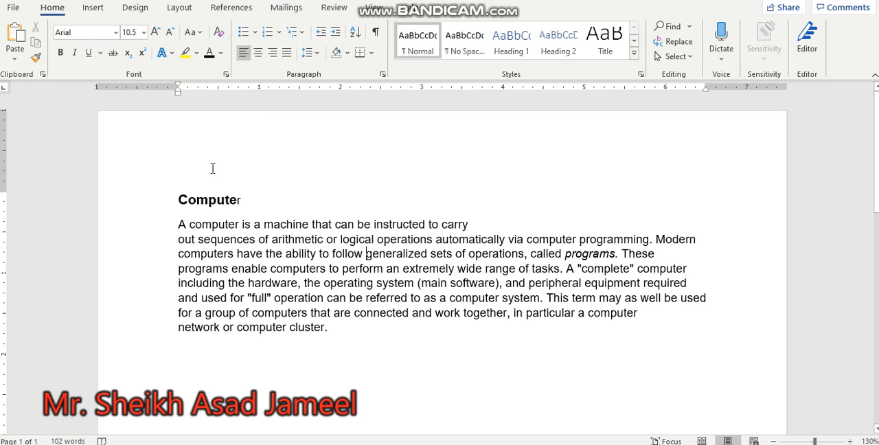
# Set the font of the heading "Computer" to Times New Roman
pyautogui.moveTo(173, 199); pyautogui.dragTo(250, 203)
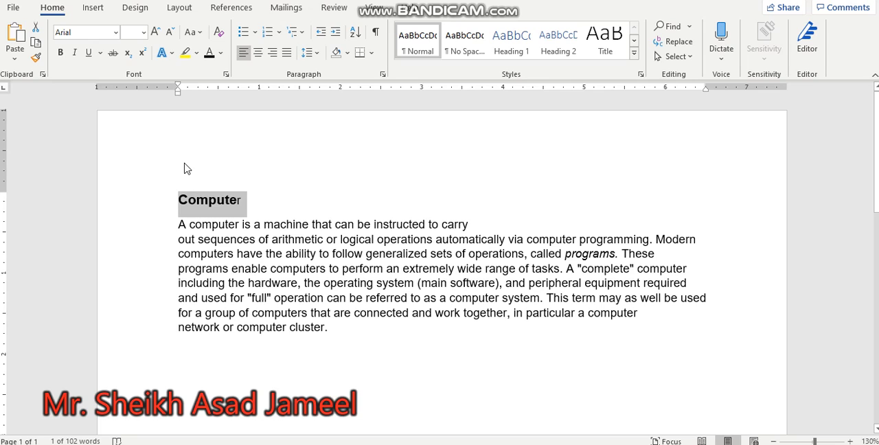
pyautogui.click(78, 32)
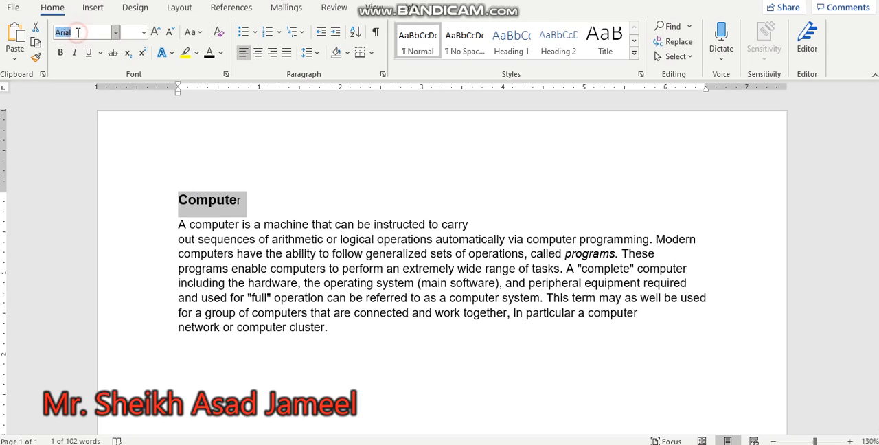
pyautogui.write('Tun')
pyautogui.press('BackSpace')
pyautogui.press('BackSpace')
pyautogui.press('BackSpace')
pyautogui.write('imes New Rom')
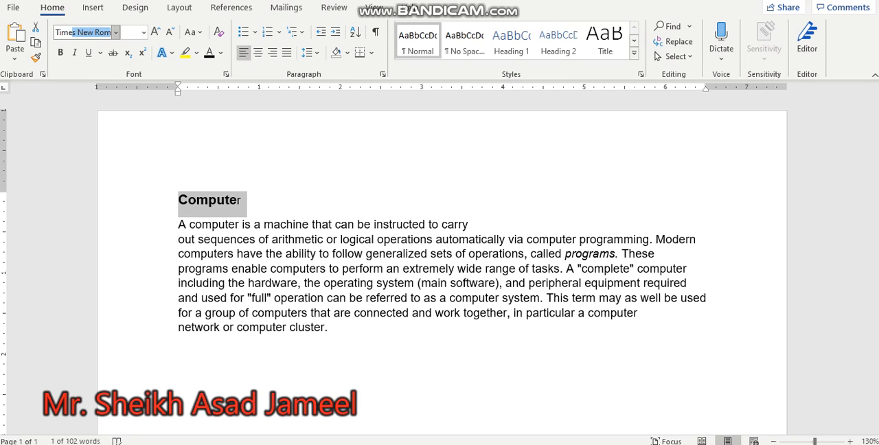
pyautogui.press('Return')
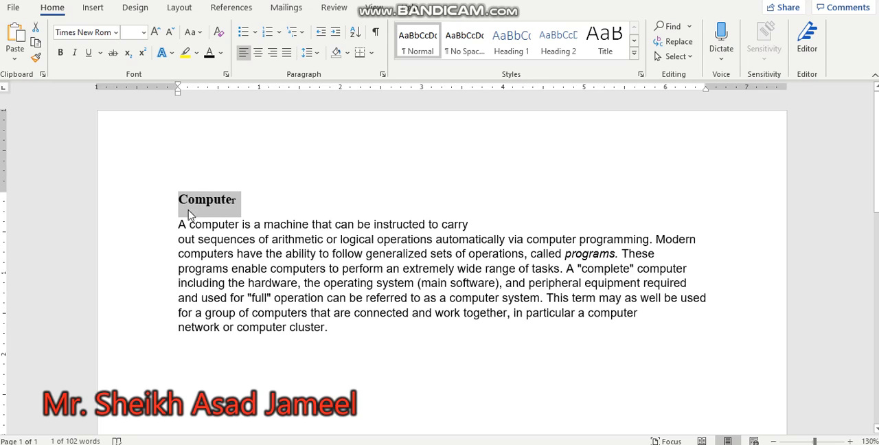
# Browse the available fonts, previewing them on the text "automatically via computer programming. Modern" without applying one
pyautogui.click(116, 35)
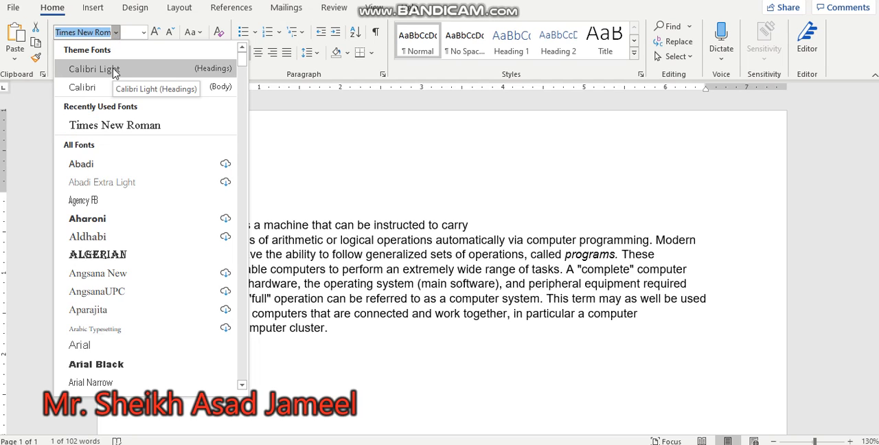
pyautogui.click(523, 250)
pyautogui.click(523, 250)
pyautogui.moveTo(434, 239); pyautogui.dragTo(697, 244)
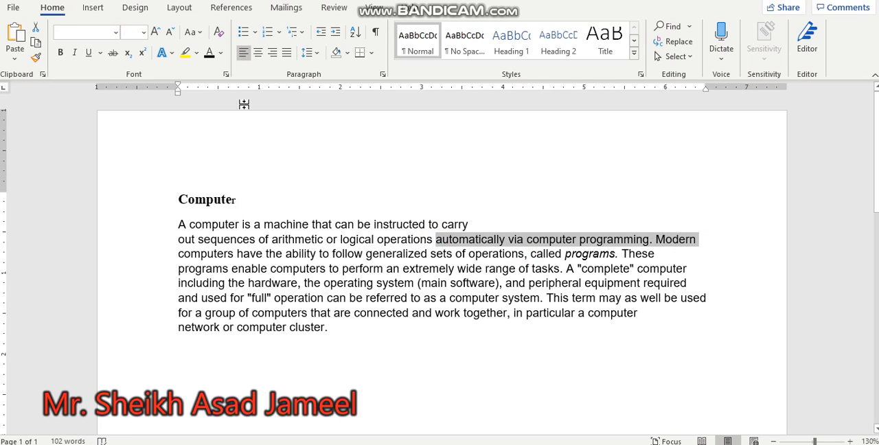
pyautogui.click(116, 33)
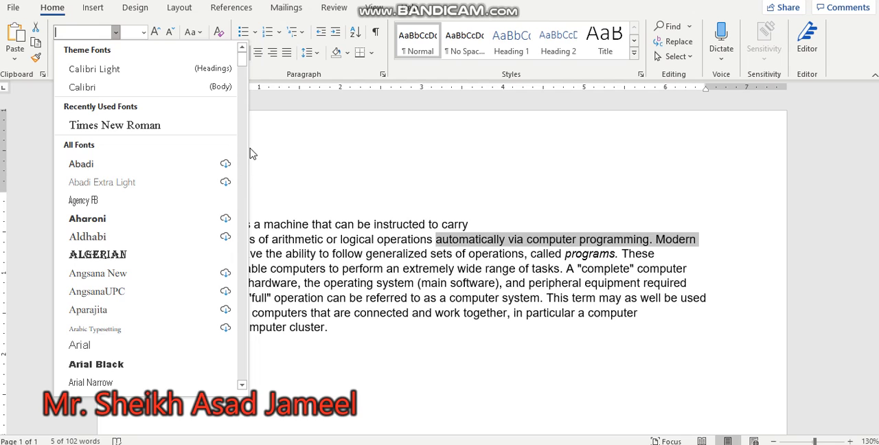
pyautogui.moveTo(242, 58); pyautogui.dragTo(243, 182)
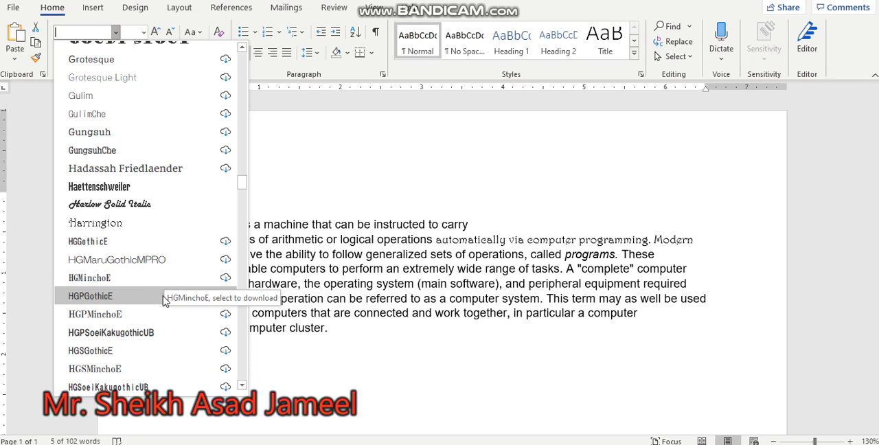
pyautogui.click(486, 224)
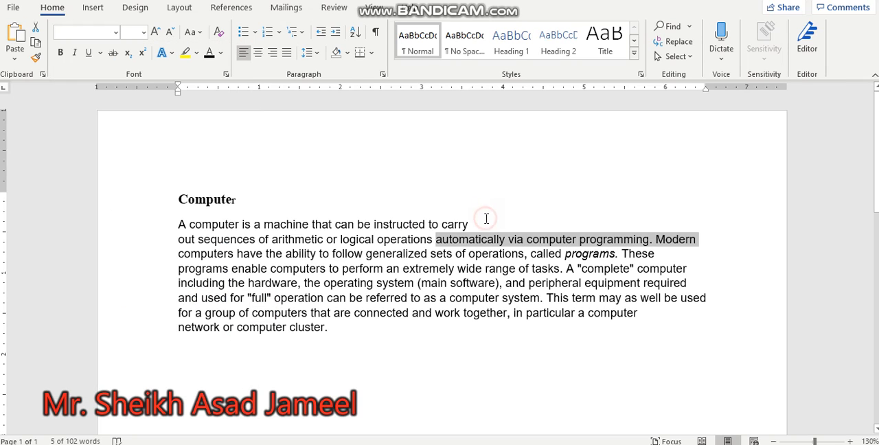
pyautogui.click(299, 306)
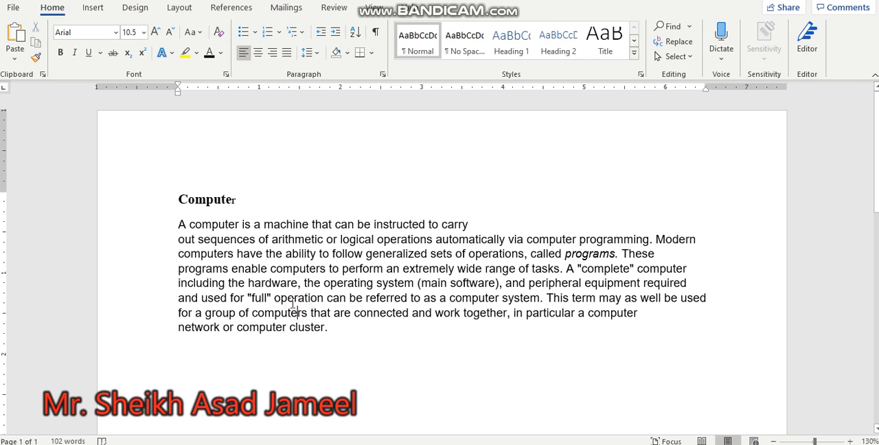
# Set the font size of the whole body text below the heading to 12
pyautogui.moveTo(178, 224); pyautogui.dragTo(318, 311)
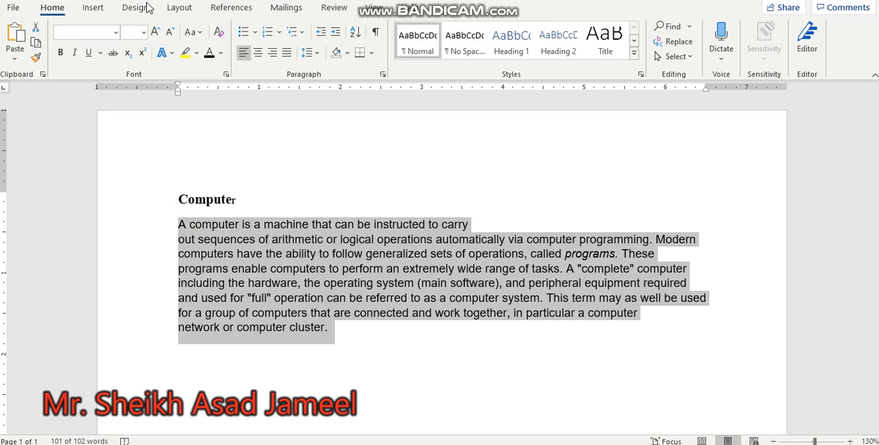
pyautogui.click(131, 32)
pyautogui.write('12')
pyautogui.press('Return')
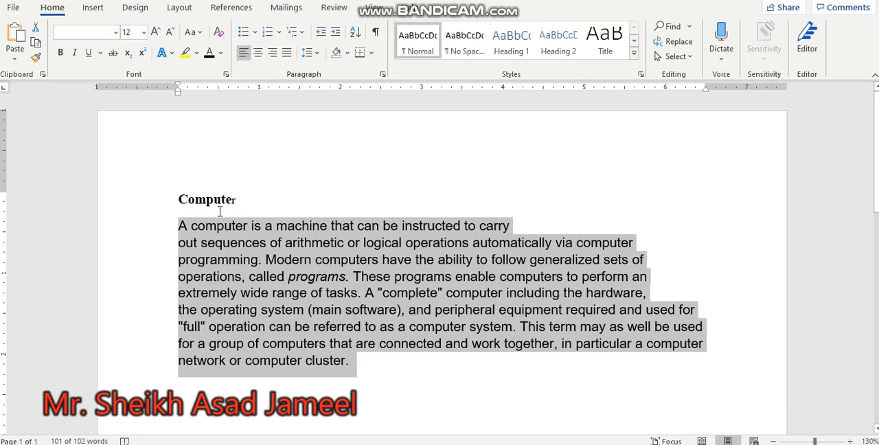
pyautogui.click(143, 32)
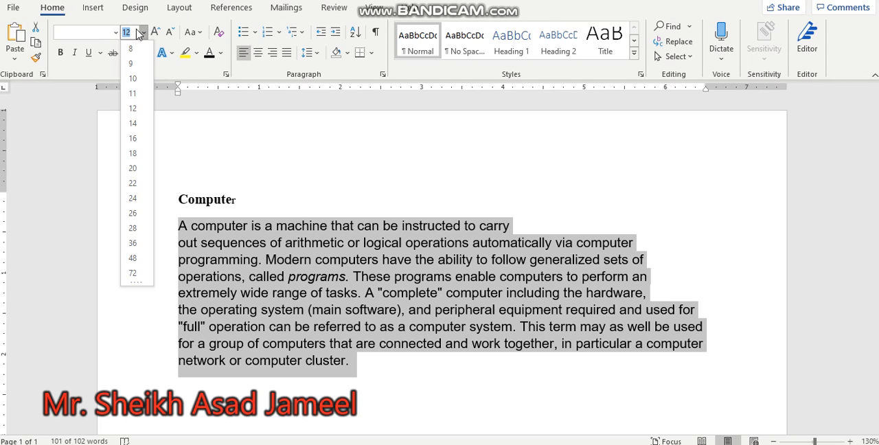
pyautogui.press('Escape')
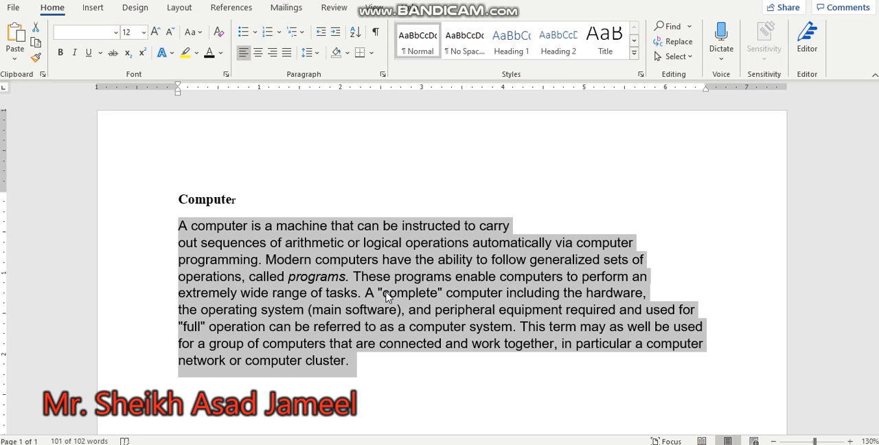
# Review the basic and advanced font settings for the italic word "programs", trying size 10, and discard the changes
pyautogui.click(316, 276)
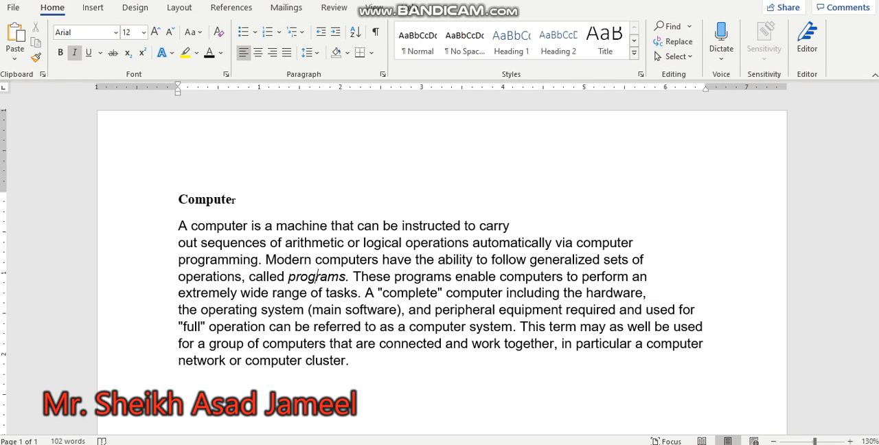
pyautogui.click(227, 73)
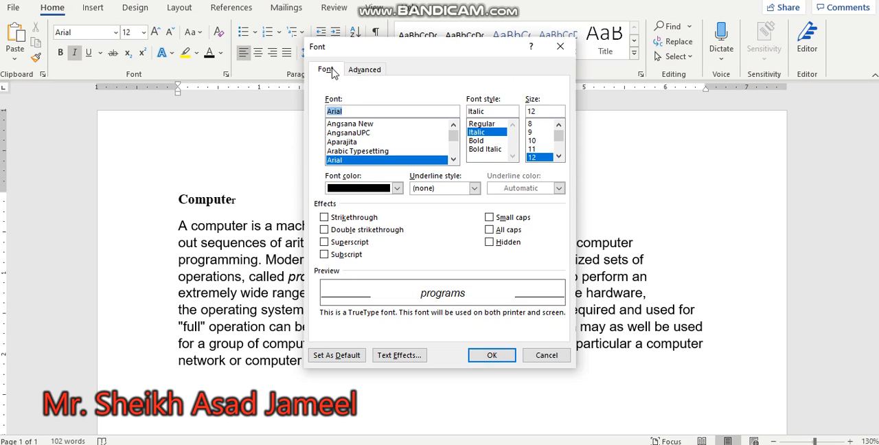
pyautogui.moveTo(453, 140); pyautogui.dragTo(459, 155)
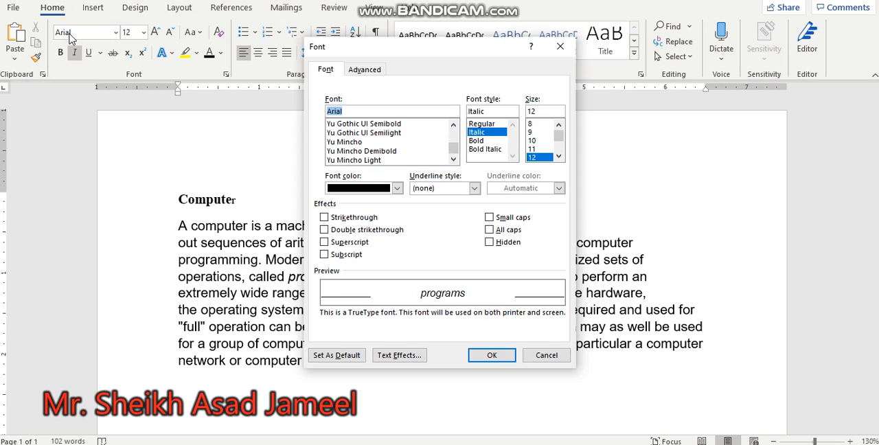
pyautogui.click(540, 140)
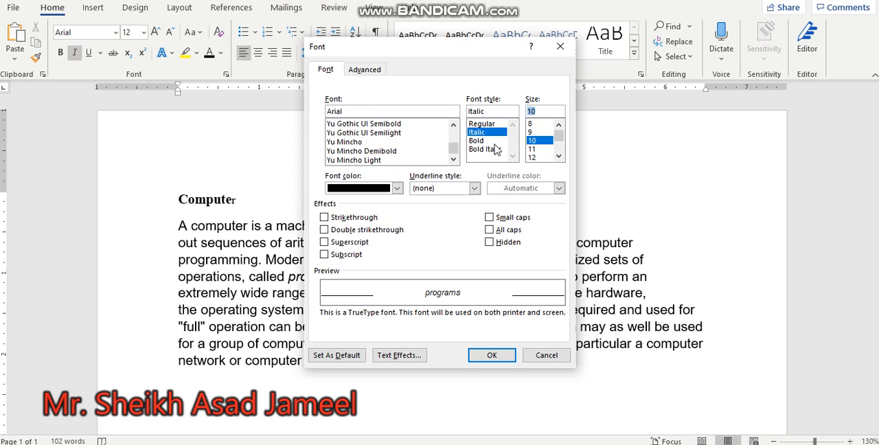
pyautogui.click(397, 188)
pyautogui.click(397, 188)
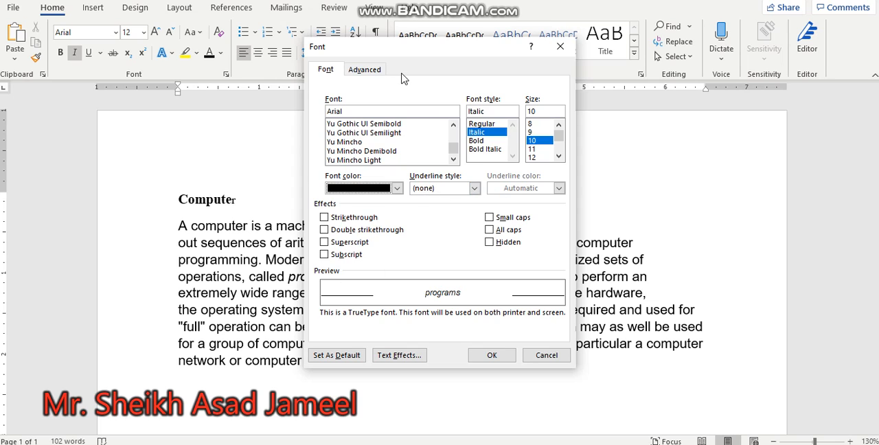
pyautogui.click(370, 72)
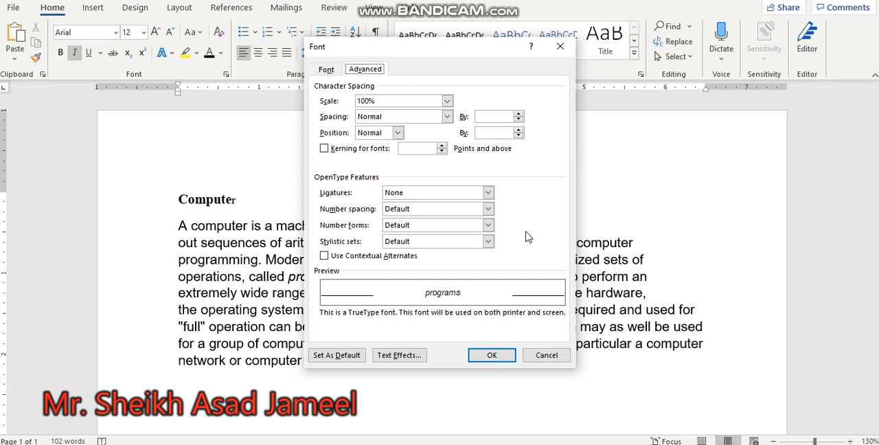
pyautogui.click(553, 353)
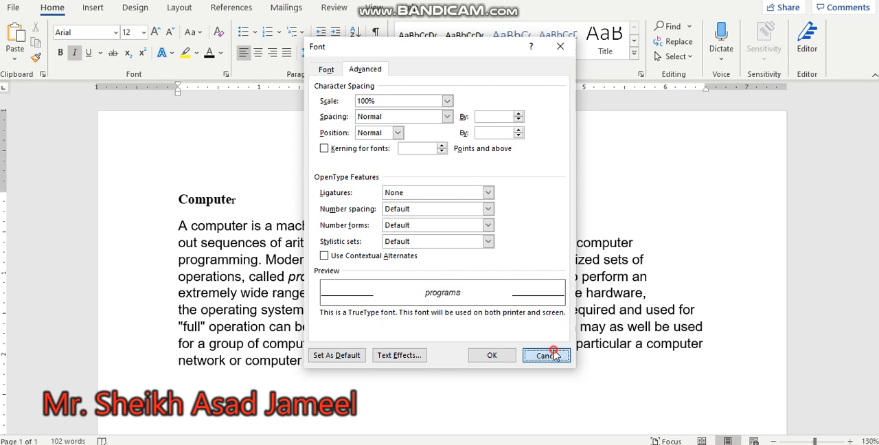
# Clear all formatting from the entire document using the Styles list, and close the list
pyautogui.scroll(1, 317, 275)
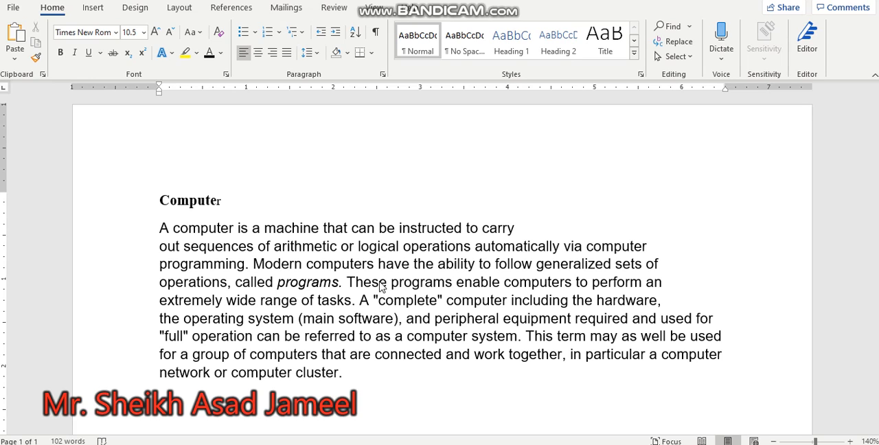
pyautogui.hotkey('ctrl', 'a')
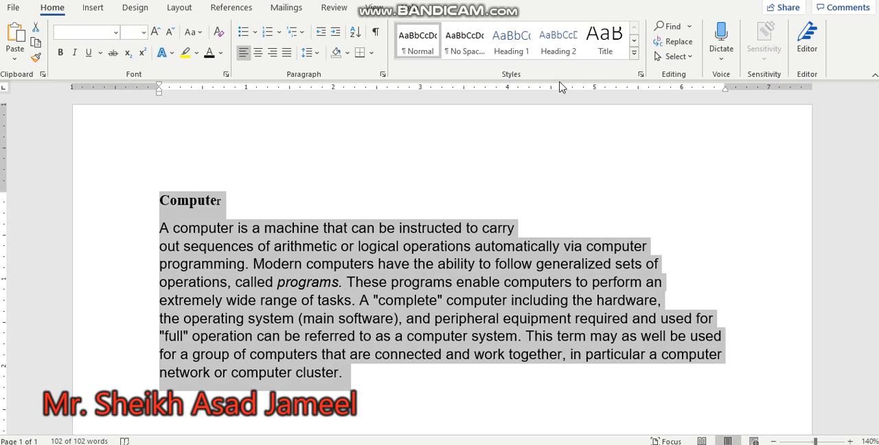
pyautogui.click(639, 77)
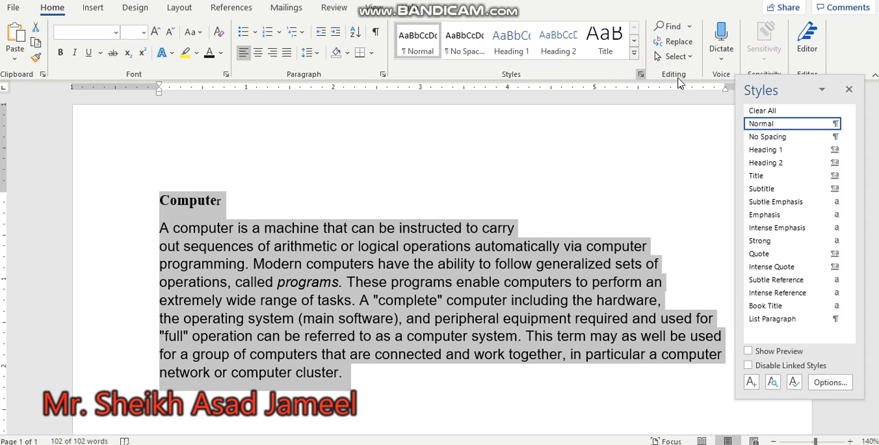
pyautogui.click(773, 113)
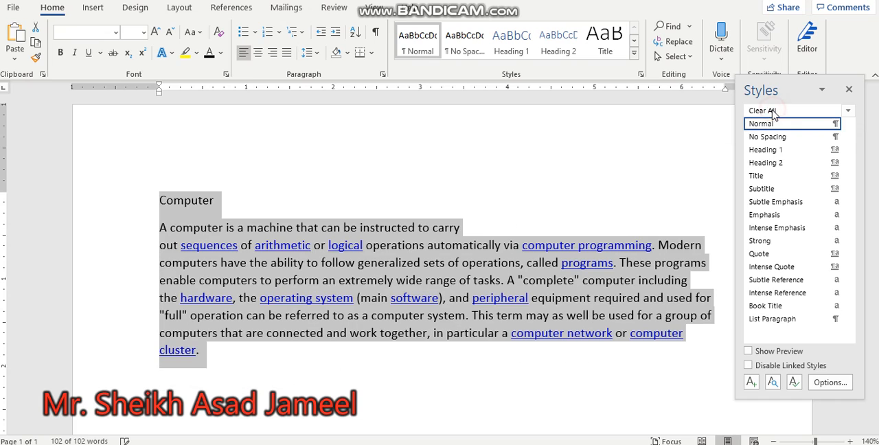
pyautogui.click(616, 192)
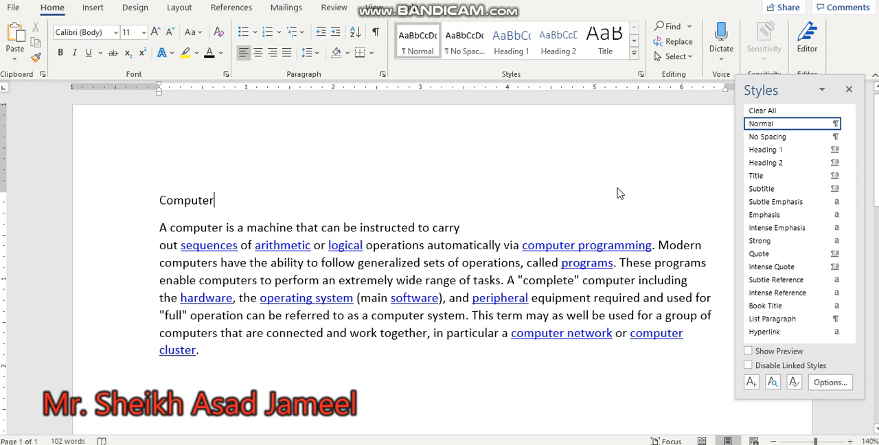
pyautogui.click(851, 91)
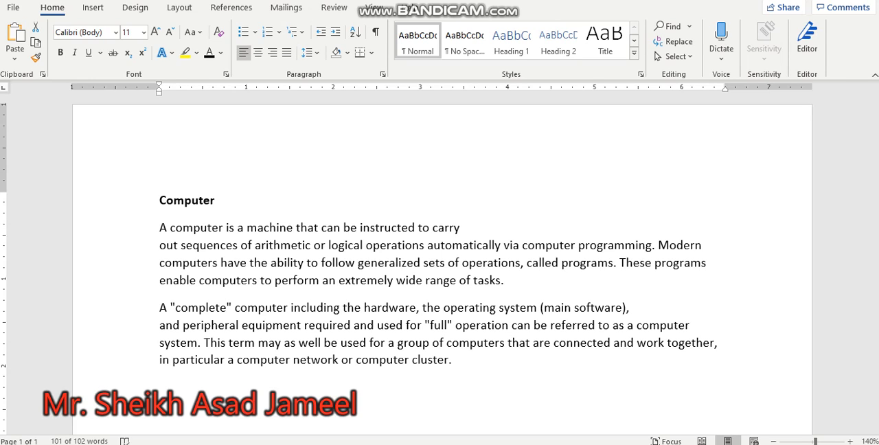
# Select only the first body paragraph, from "A computer is a machine" to "range of tasks."
pyautogui.keyDown('shift'); pyautogui.click(159, 228); pyautogui.keyUp('shift')
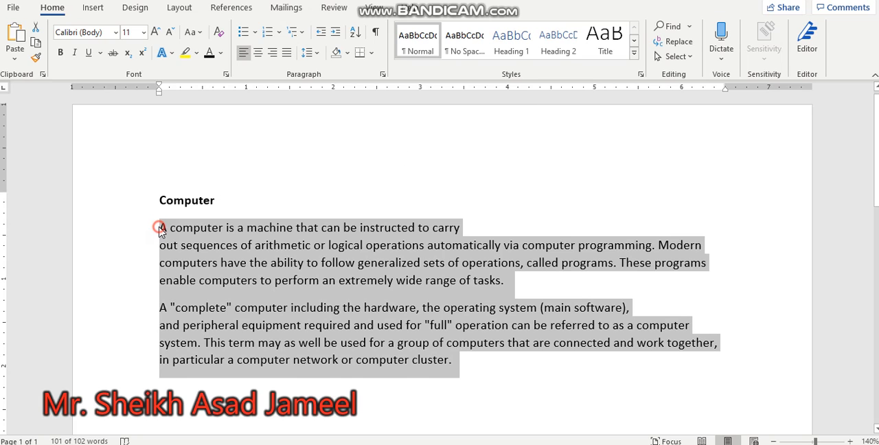
pyautogui.doubleClick(159, 228)
pyautogui.moveTo(160, 230); pyautogui.dragTo(508, 284)
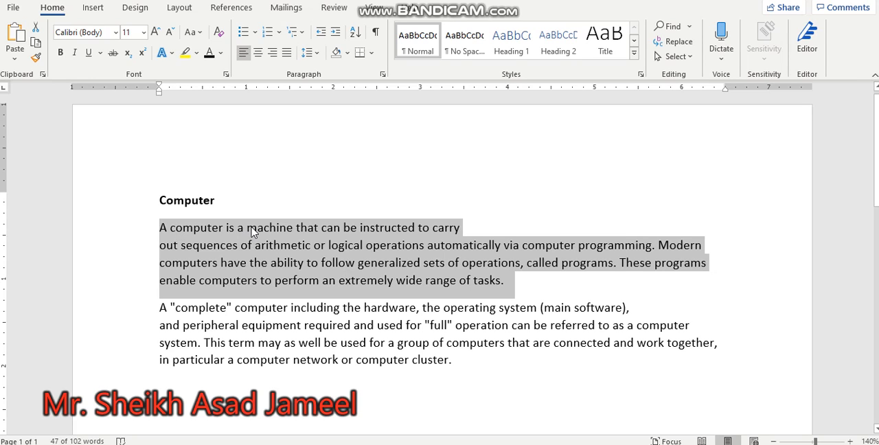
# Select the words "is a machine that" and "of arithmetic or" in the first paragraph, and clear the selection
pyautogui.click(265, 245)
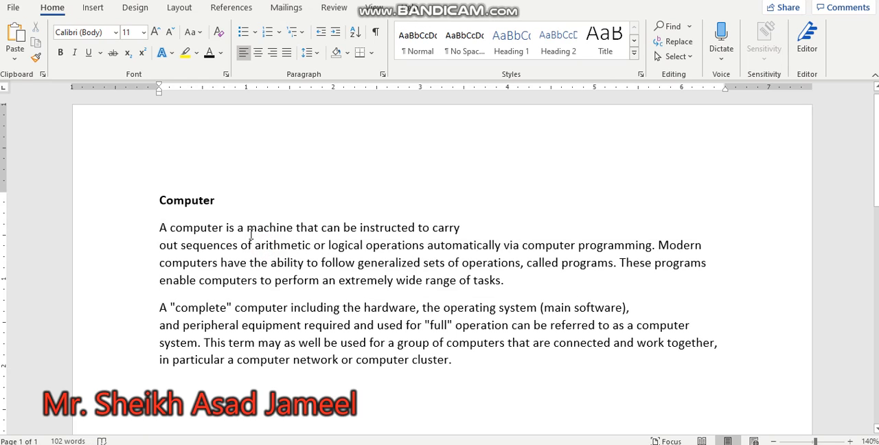
pyautogui.moveTo(226, 227); pyautogui.dragTo(318, 228)
pyautogui.moveTo(240, 245); pyautogui.dragTo(324, 254)
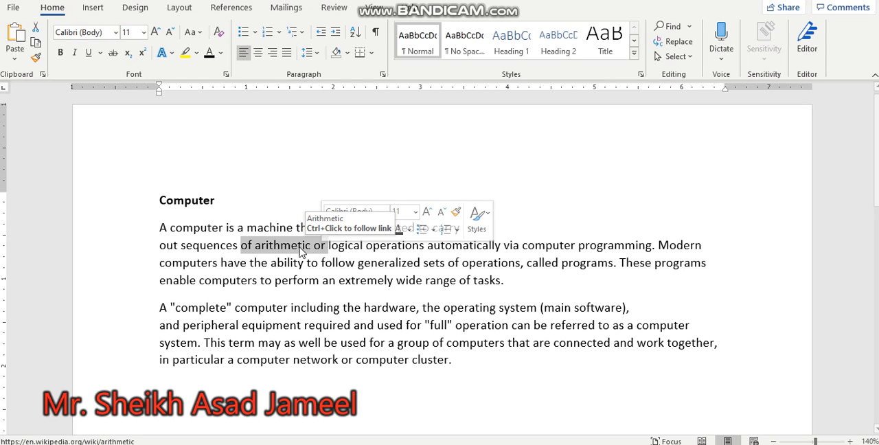
pyautogui.click(131, 184)
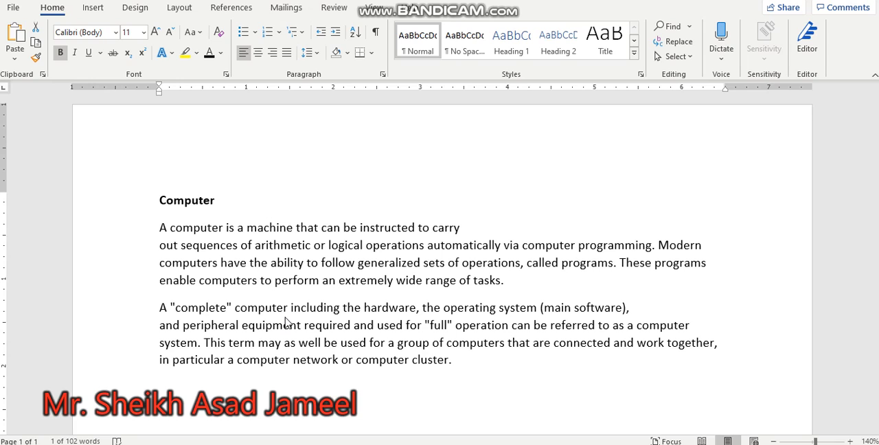
# Select the heading line and the second and third lines of the first paragraph one at a time, and deselect
pyautogui.click(147, 201)
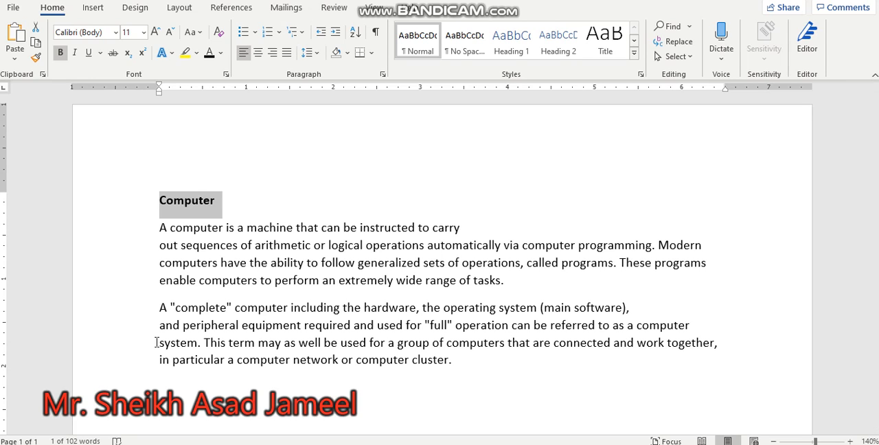
pyautogui.click(105, 259)
pyautogui.click(103, 247)
pyautogui.click(102, 262)
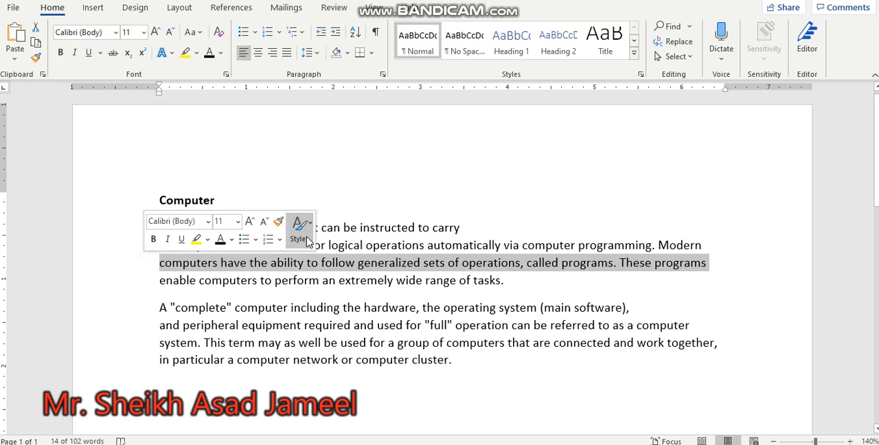
pyautogui.click(335, 234)
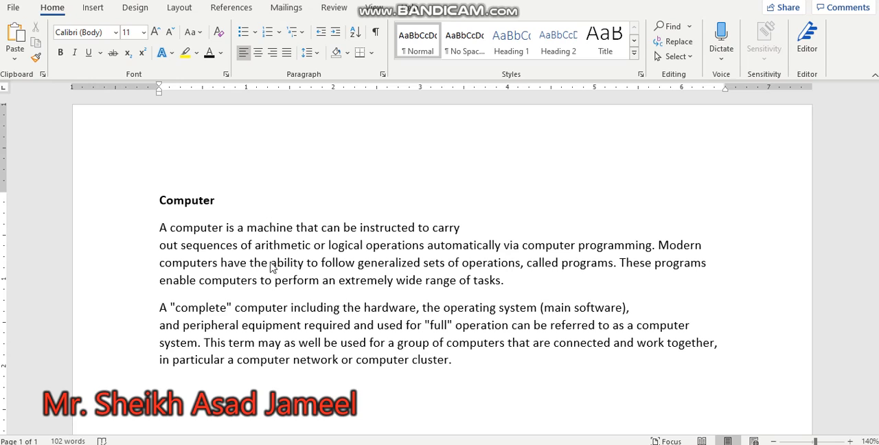
# Select the first body paragraph and apply center, right and justified alignment to it in turn
pyautogui.click(164, 227)
pyautogui.moveTo(160, 228); pyautogui.dragTo(527, 274)
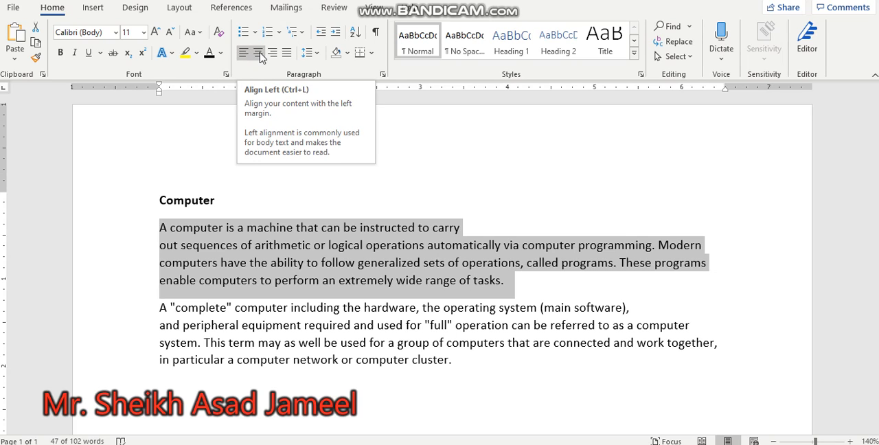
pyautogui.click(258, 55)
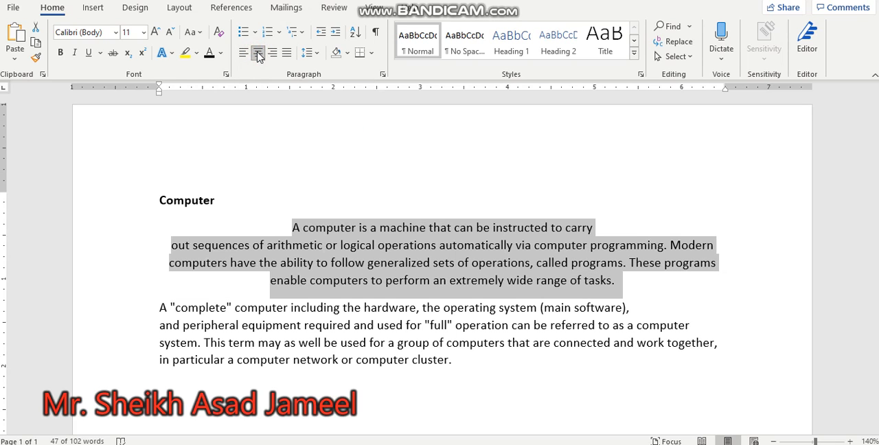
pyautogui.click(270, 55)
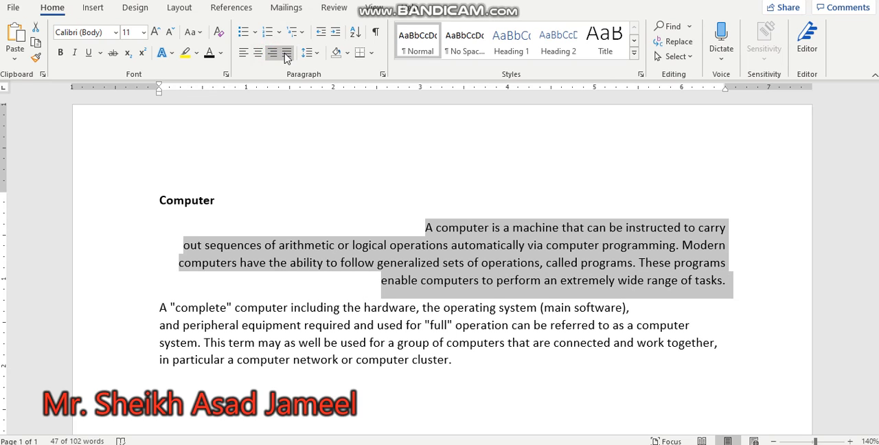
pyautogui.click(286, 55)
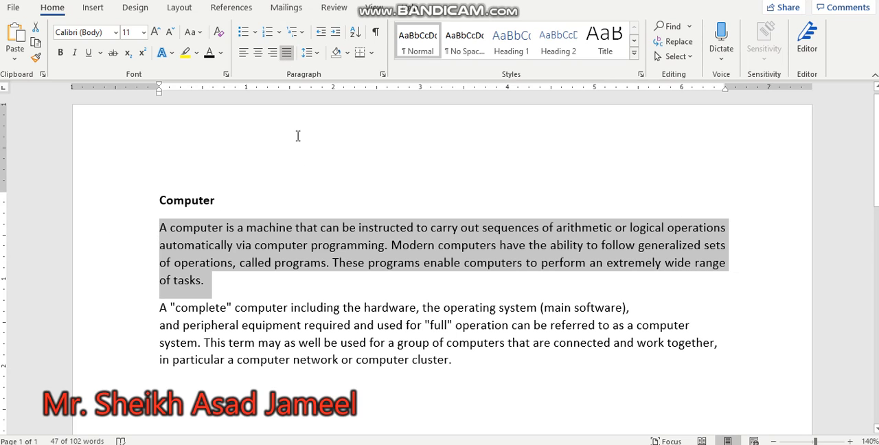
# Switch the first paragraph to right alignment, to justified and back to right alignment, and clear the selection
pyautogui.click(274, 57)
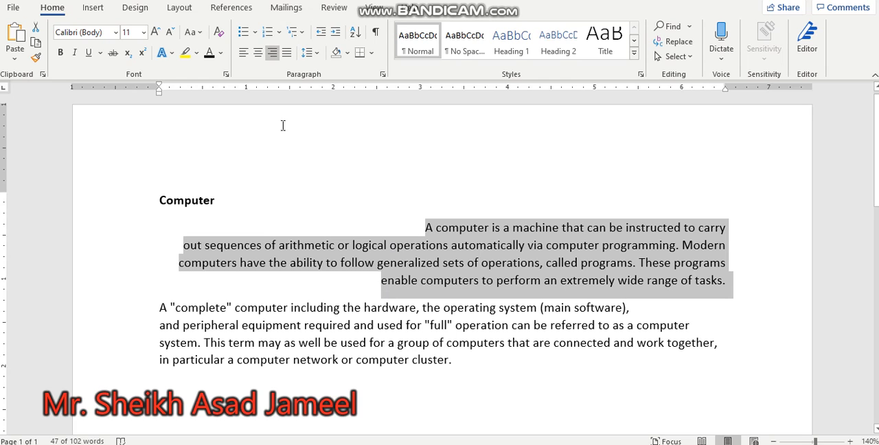
pyautogui.click(288, 54)
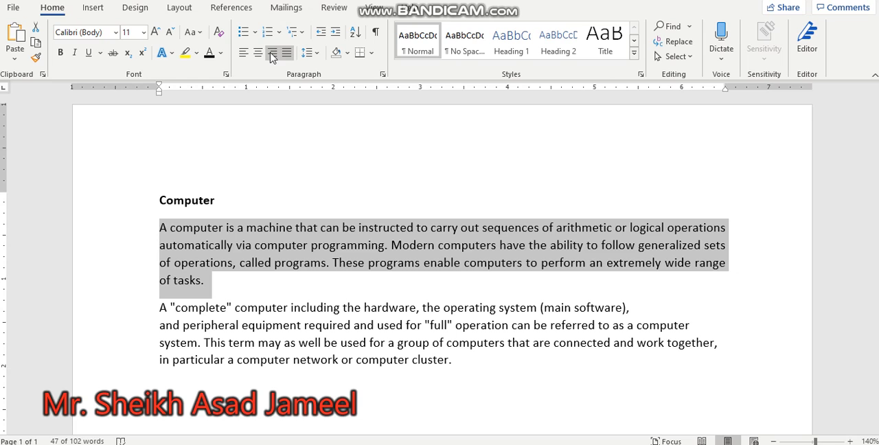
pyautogui.click(272, 53)
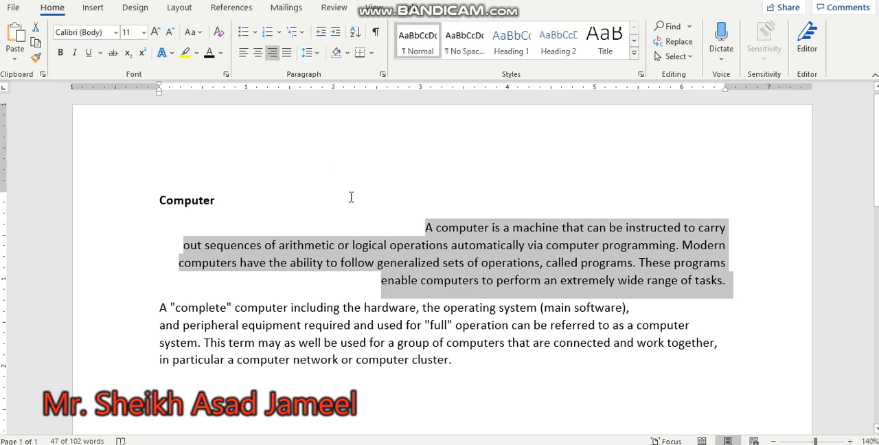
pyautogui.click(420, 235)
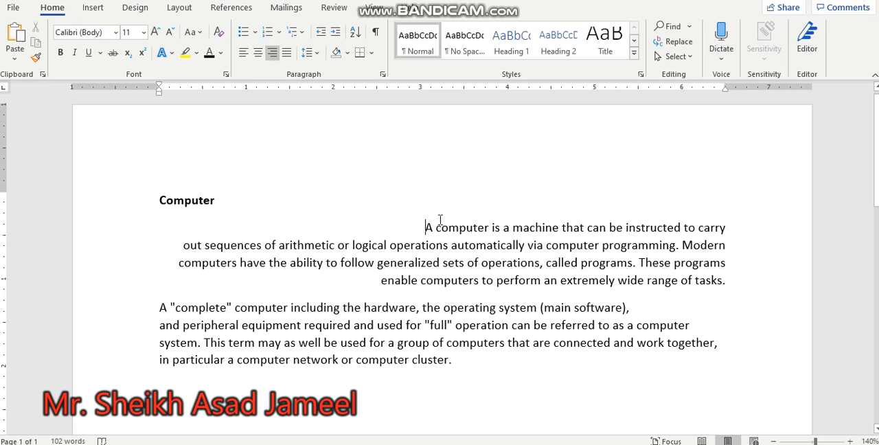
pyautogui.press('super')
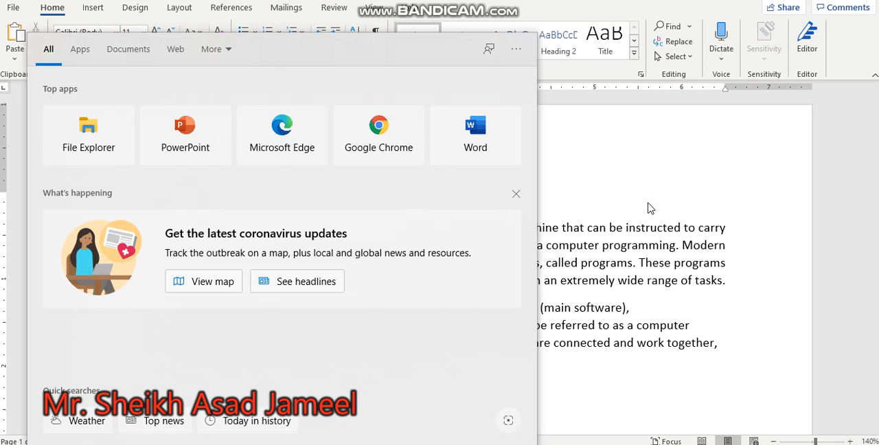
pyautogui.click(648, 202)
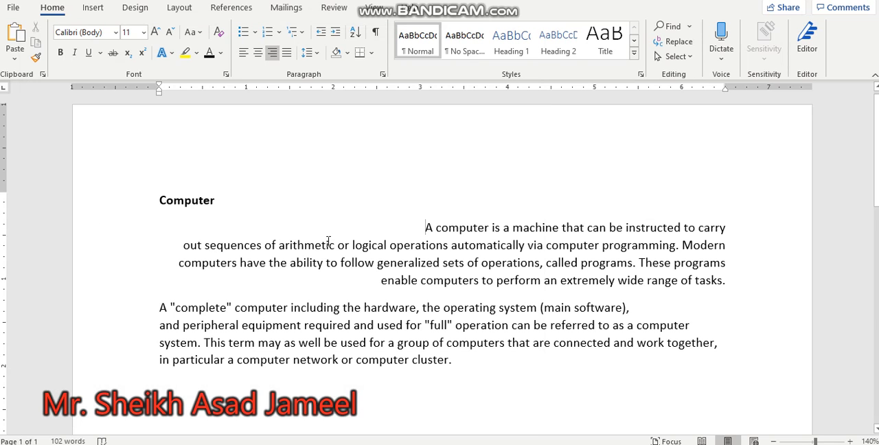
# Align the first body paragraph to the left margin, starting from a cursor placed before "A computer"
pyautogui.click(424, 227)
pyautogui.click(243, 52)
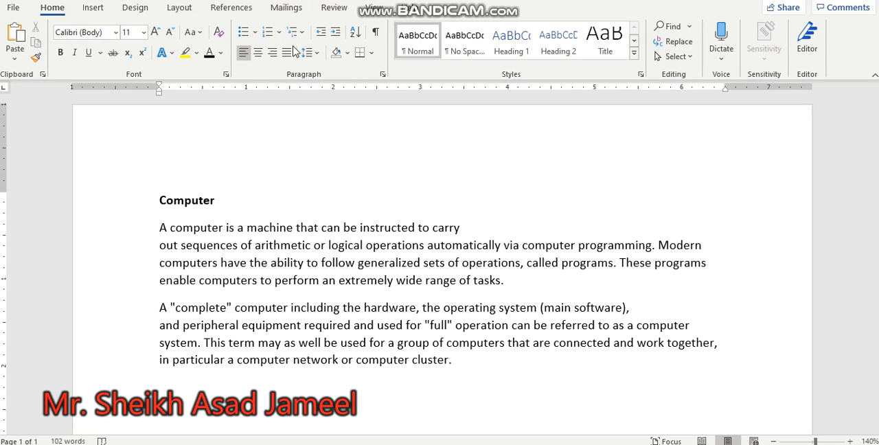
# Increase the indent of the first body paragraph by two levels, and decrease it by one level
pyautogui.click(336, 32)
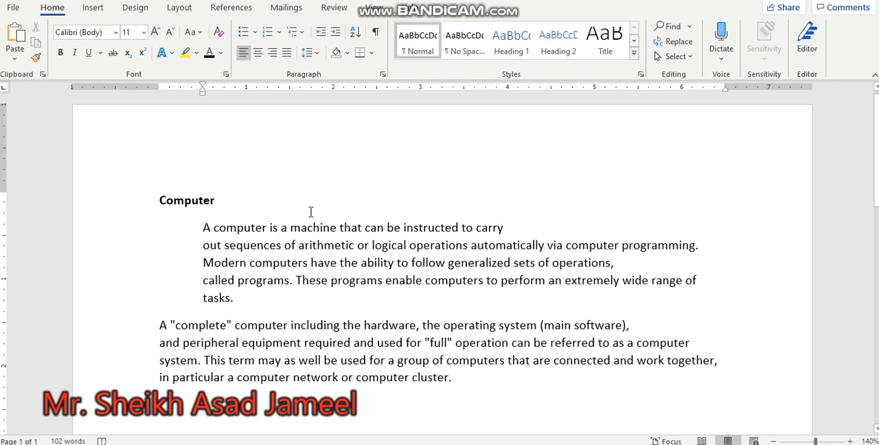
pyautogui.click(343, 33)
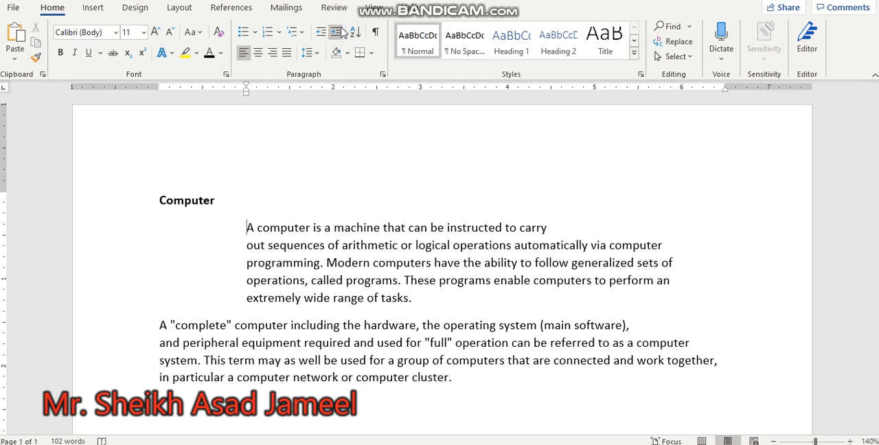
pyautogui.click(320, 32)
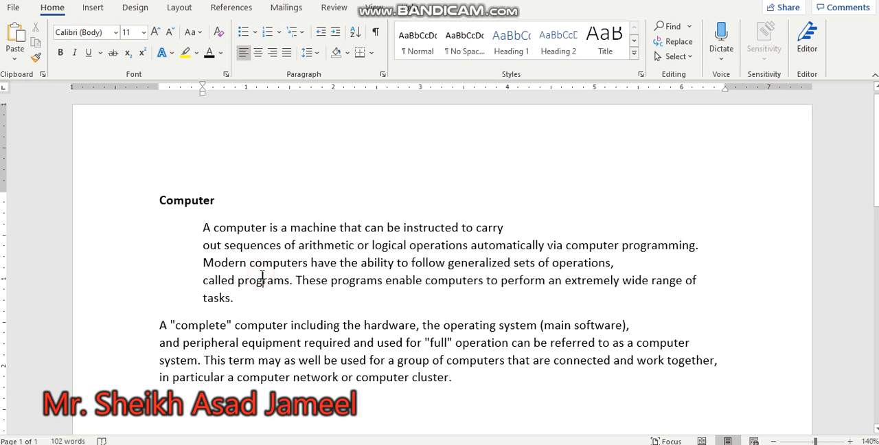
# Select the whole indented first paragraph and open its detailed Paragraph settings
pyautogui.click(199, 227)
pyautogui.moveTo(224, 251); pyautogui.dragTo(240, 298)
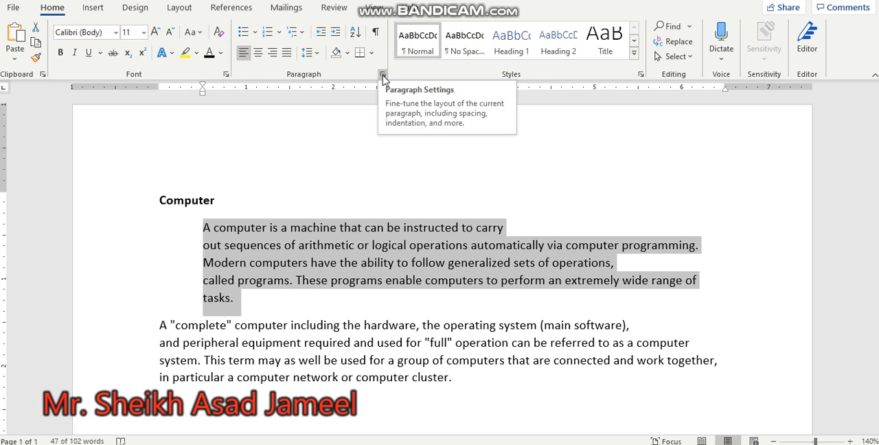
pyautogui.click(382, 76)
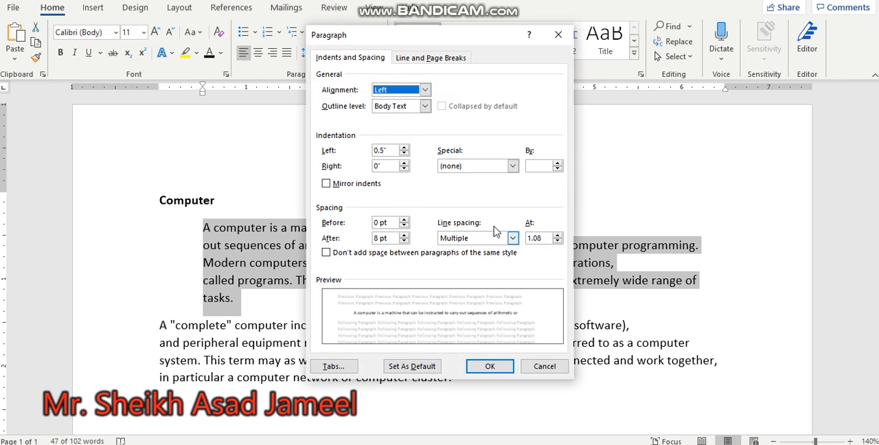